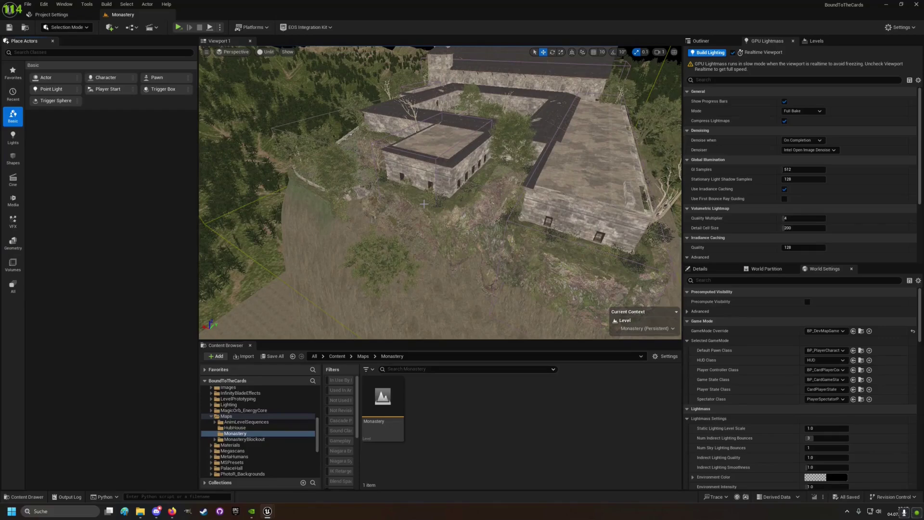
Start the GPU Lightmass lighting build for the Monastery level.
{"action": "left_click", "coordinate": [710, 53]}
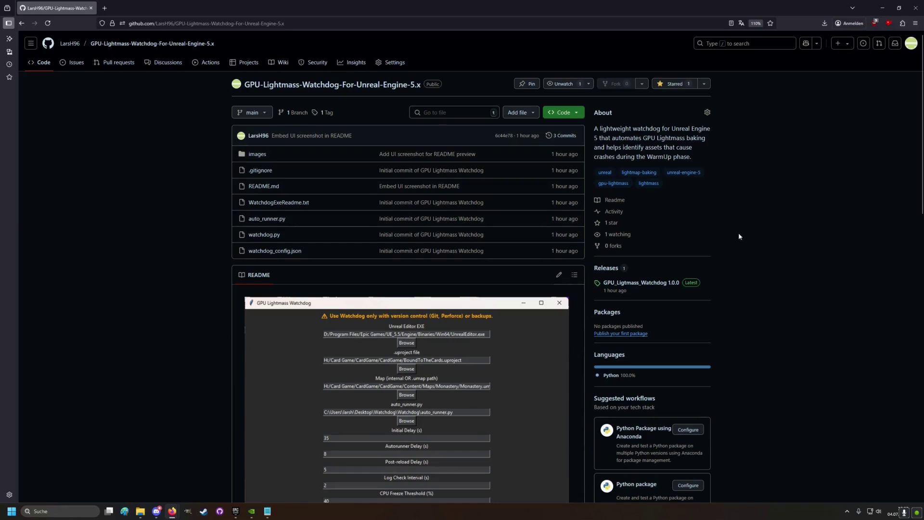
{"action": "scroll", "coordinate": [747, 274], "scroll_direction": "down", "scroll_amount": 1}
{"action": "scroll", "coordinate": [748, 274], "scroll_direction": "down", "scroll_amount": 1}
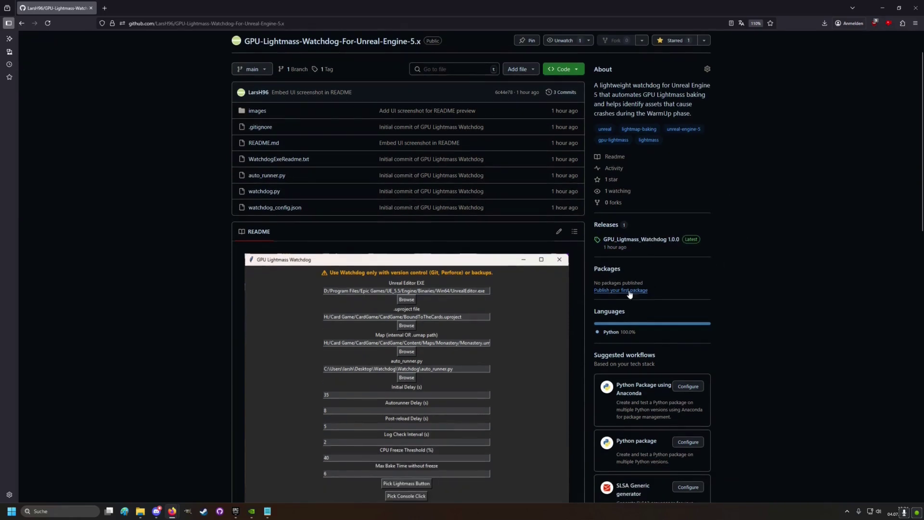
Download Watchdog.zip from the 1.0.0 release and dismiss the downloads list.
{"action": "left_click", "coordinate": [646, 240]}
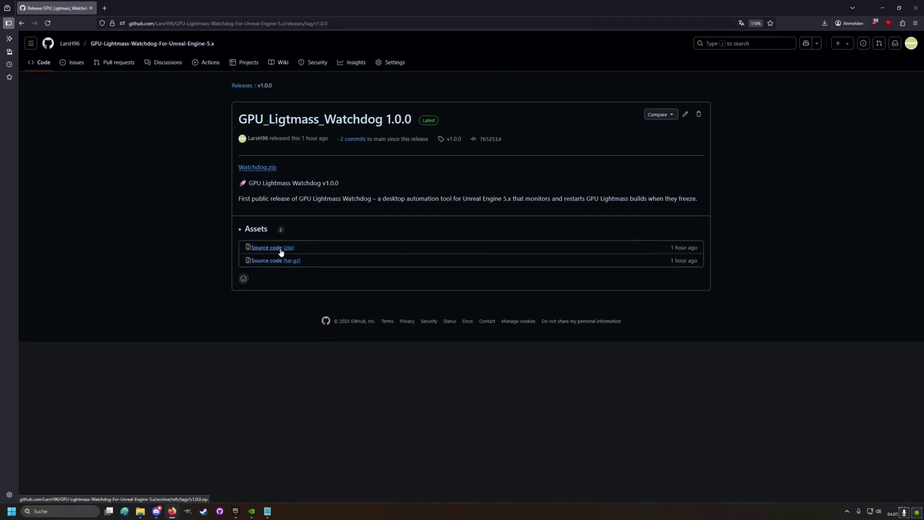
{"action": "left_click", "coordinate": [267, 168]}
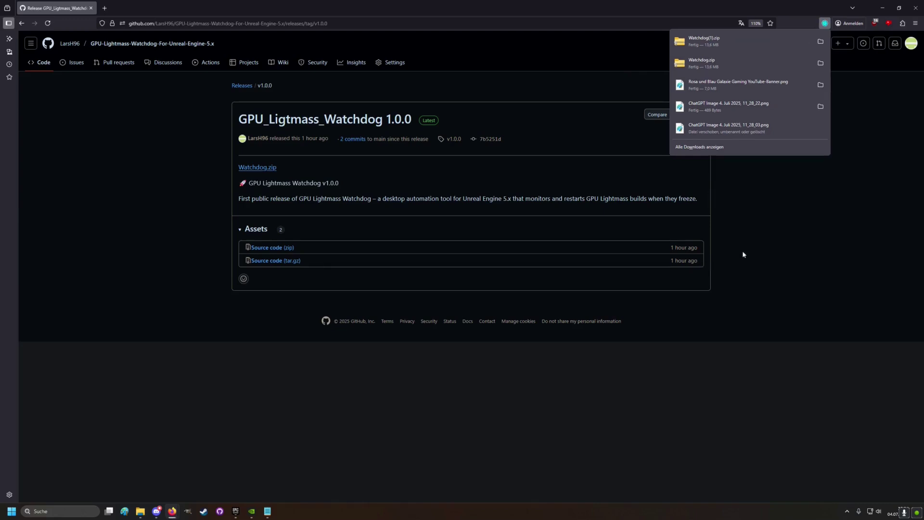
{"action": "left_click", "coordinate": [818, 44]}
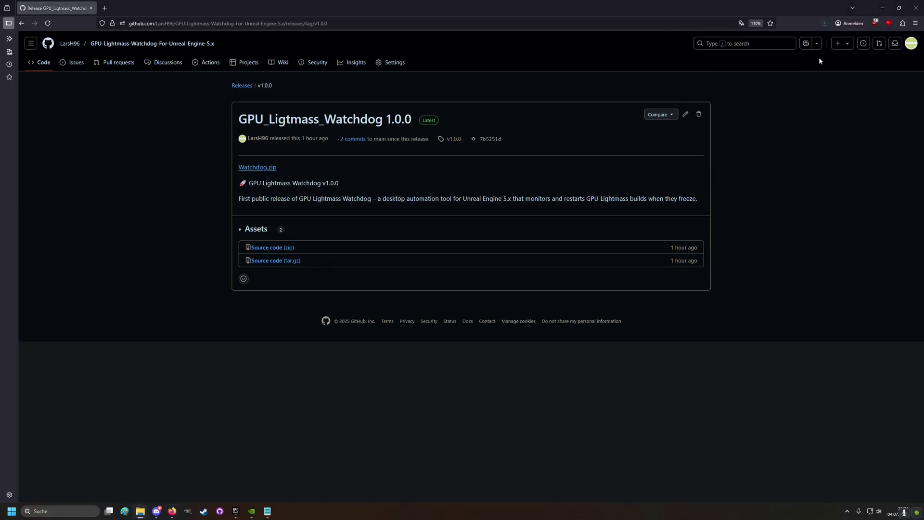
Move the downloaded Watchdog zip to the desktop and extract it into a Watchdog(1) folder with WinRAR.
{"action": "left_click", "coordinate": [883, 8]}
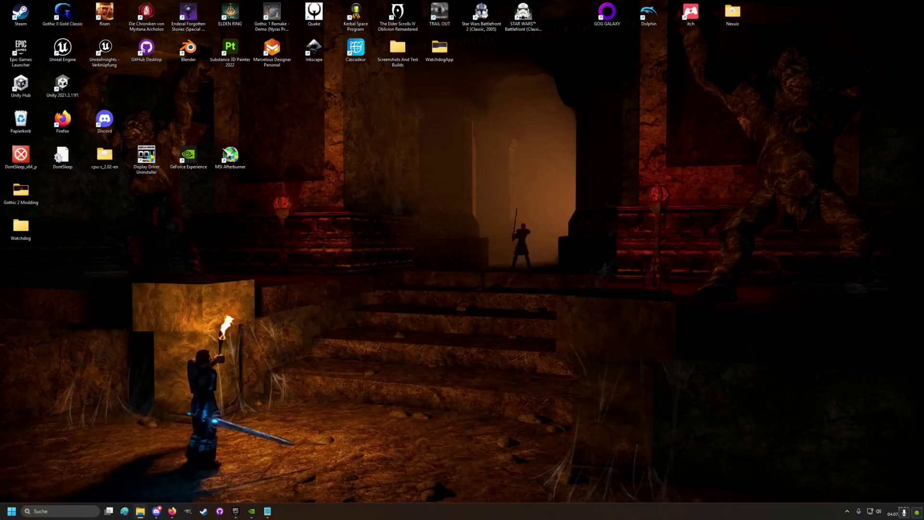
{"action": "left_click_drag", "start_coordinate": [687, 177], "coordinate": [398, 156]}
{"action": "right_click", "coordinate": [398, 158]}
{"action": "left_click", "coordinate": [397, 153]}
{"action": "right_click", "coordinate": [395, 152]}
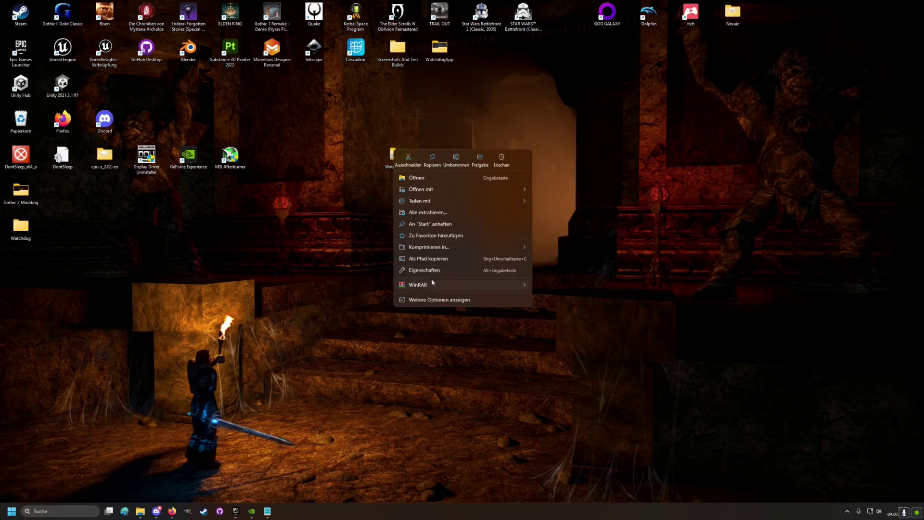
{"action": "mouse_move", "coordinate": [426, 284]}
{"action": "left_click", "coordinate": [557, 311]}
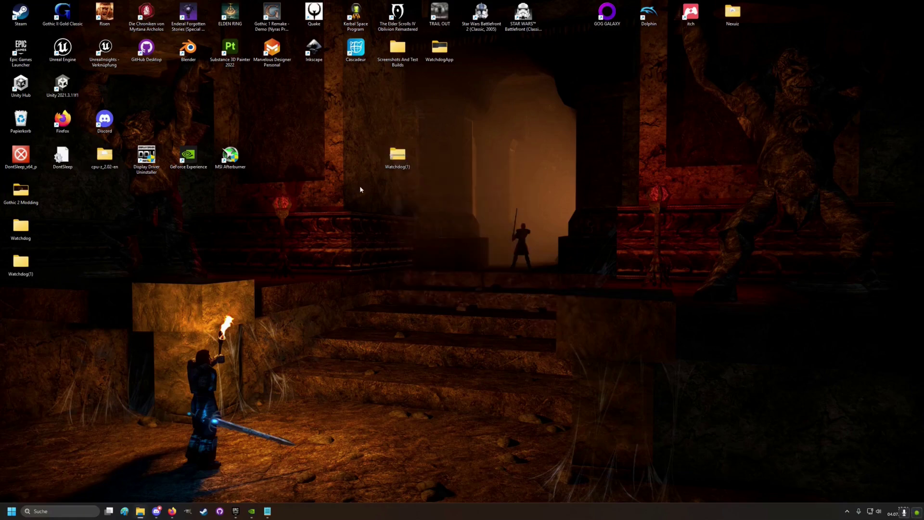
{"action": "key", "text": "Escape"}
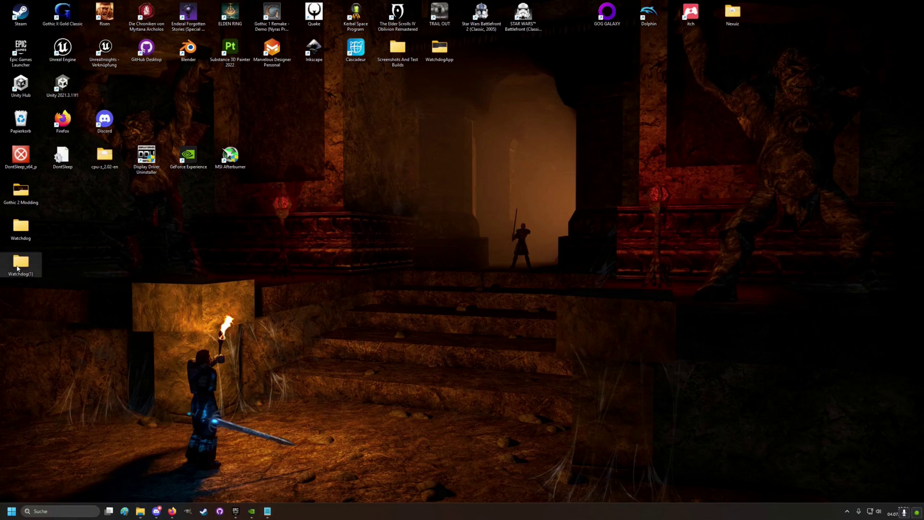
Launch watchdog.exe from the inner Watchdog folder and close the Explorer window.
{"action": "key", "text": "Return"}
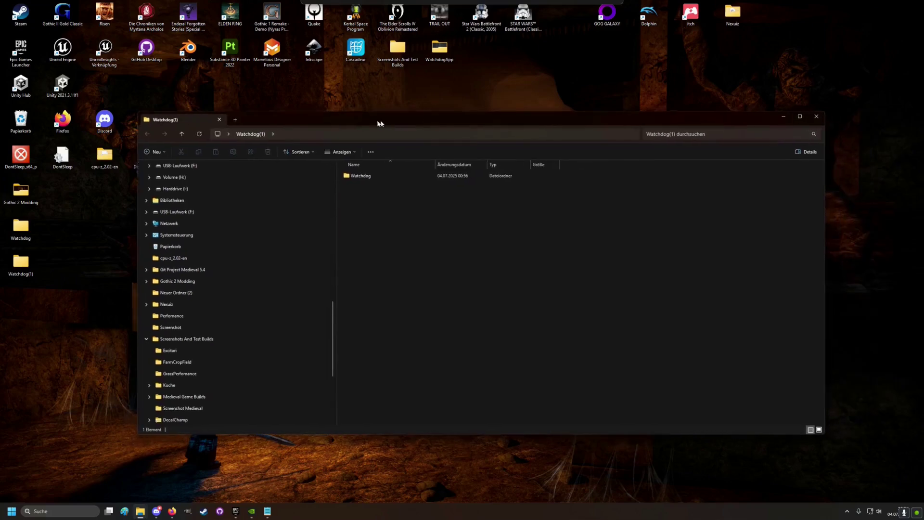
{"action": "double_click", "coordinate": [344, 177]}
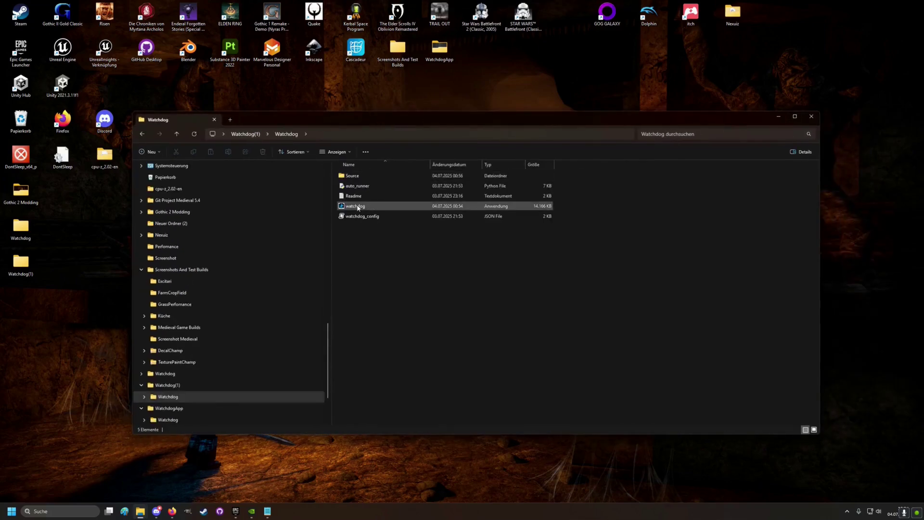
{"action": "left_click", "coordinate": [357, 207]}
{"action": "double_click", "coordinate": [358, 207]}
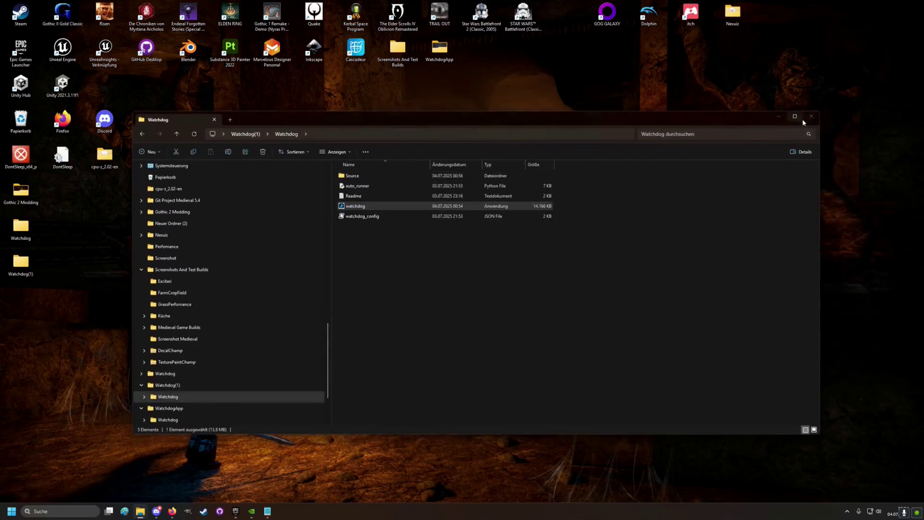
{"action": "left_click", "coordinate": [811, 116]}
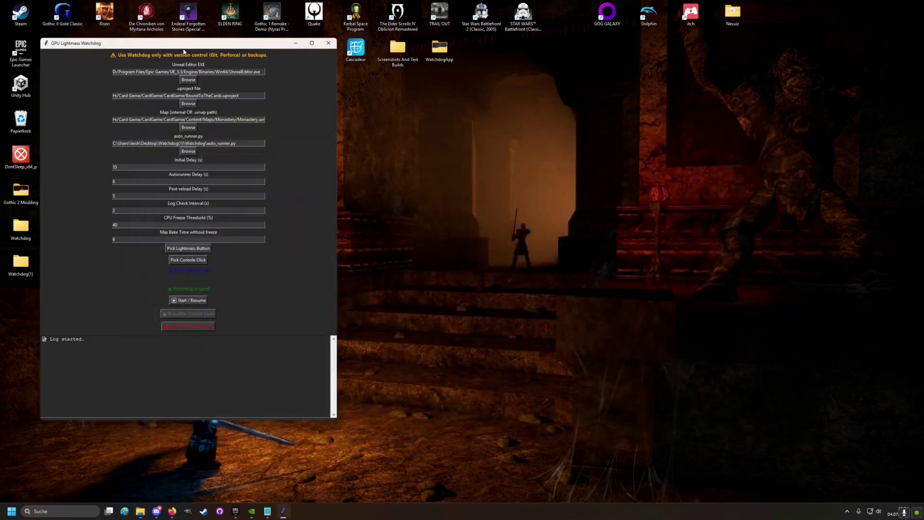
{"action": "mouse_move", "coordinate": [129, 46]}
{"action": "left_mouse_down"}
{"action": "mouse_move", "coordinate": [87, 54]}
{"action": "mouse_move", "coordinate": [93, 31]}
{"action": "mouse_move", "coordinate": [99, 40]}
{"action": "left_mouse_up"}
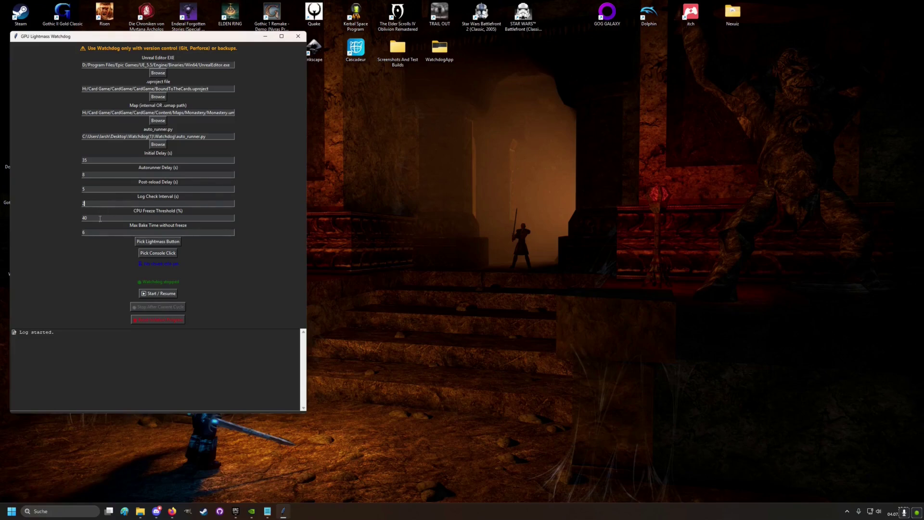
{"action": "left_click", "coordinate": [109, 218]}
{"action": "left_click", "coordinate": [108, 161]}
{"action": "left_click", "coordinate": [106, 176]}
Launch the BoundToTheCards project from the Epic Games Launcher library.
{"action": "left_click", "coordinate": [283, 511]}
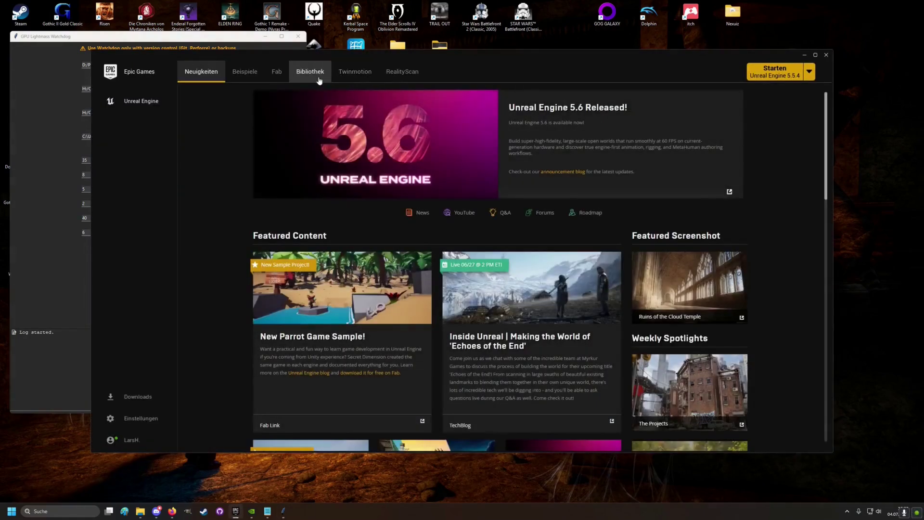
{"action": "left_click", "coordinate": [310, 72]}
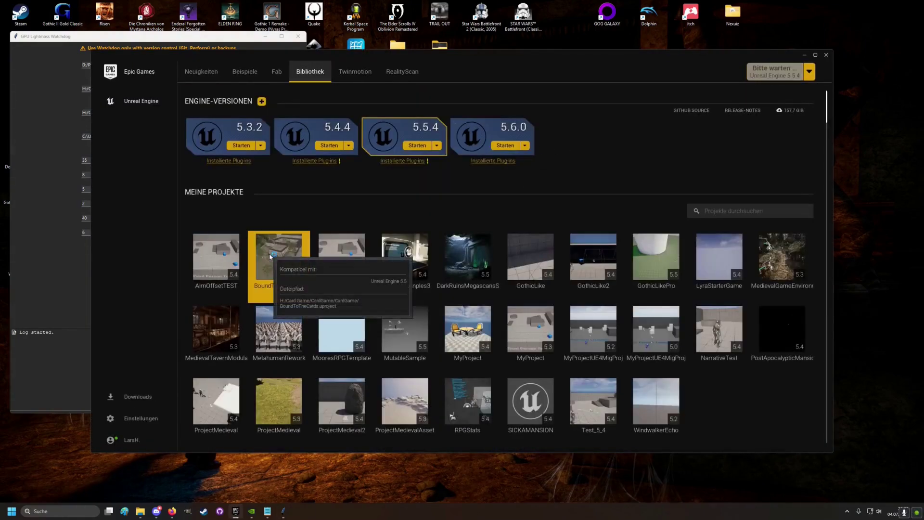
{"action": "double_click", "coordinate": [271, 255]}
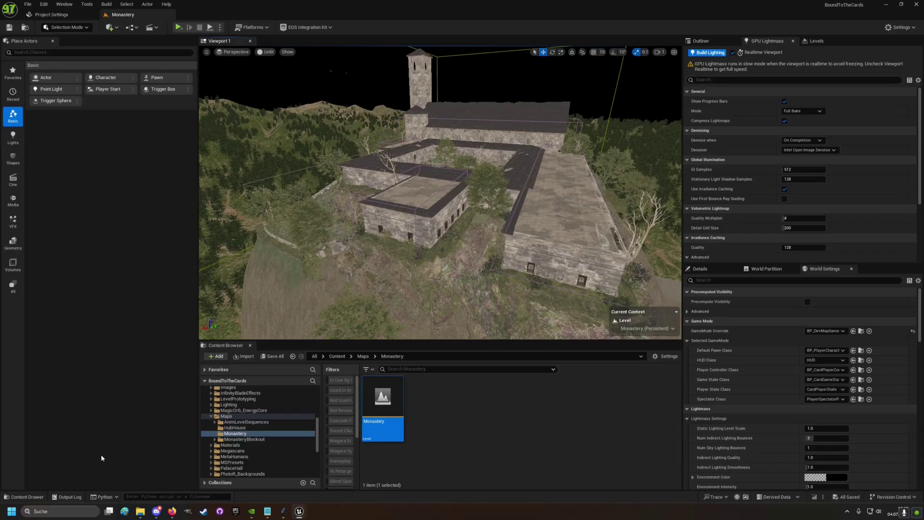
Restore the editor to a window and resize it taller and wider beside the Watchdog.
{"action": "left_click", "coordinate": [108, 496]}
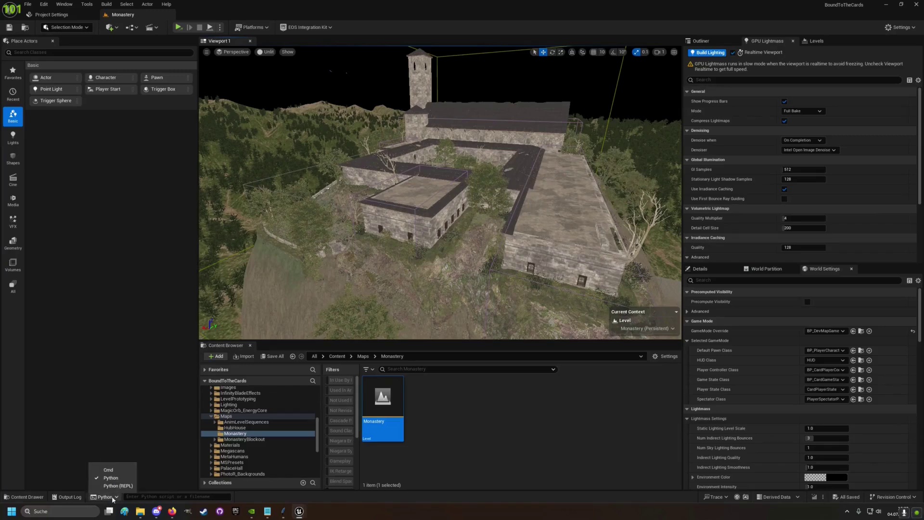
{"action": "left_click", "coordinate": [163, 450]}
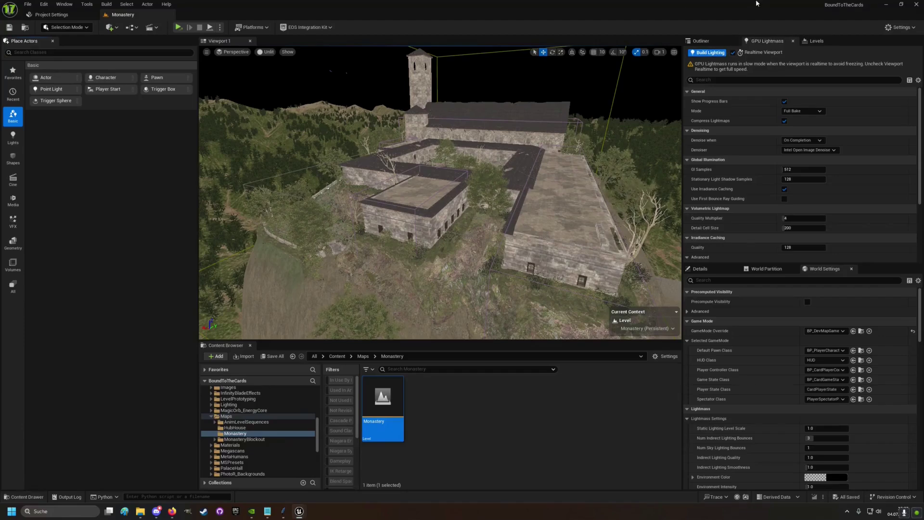
{"action": "left_click", "coordinate": [901, 6]}
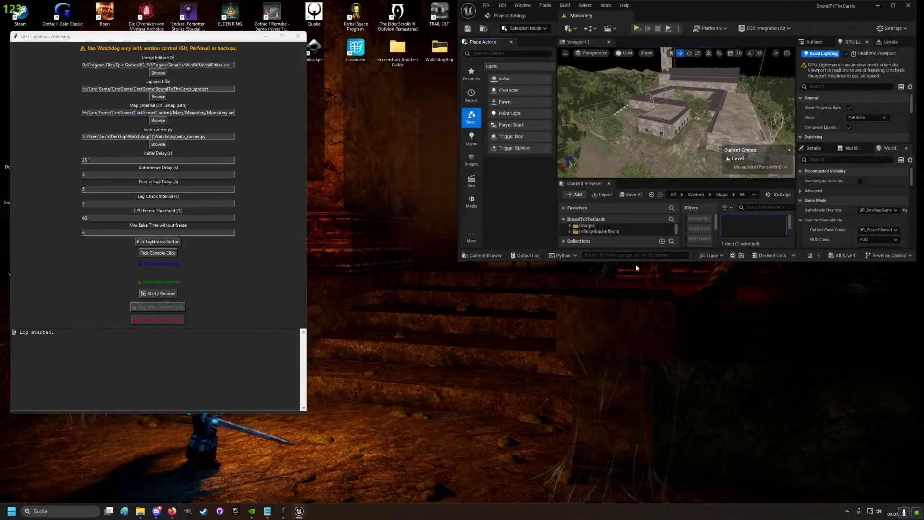
{"action": "left_click_drag", "start_coordinate": [635, 260], "coordinate": [635, 453]}
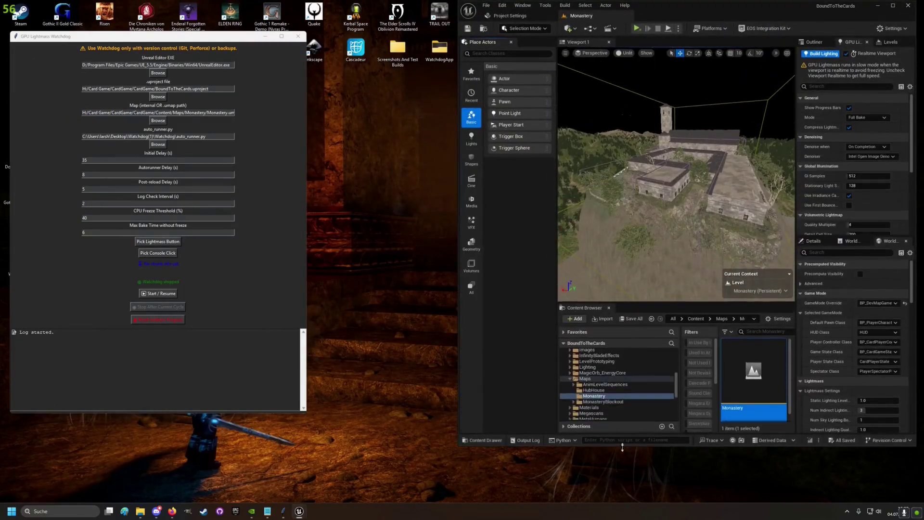
{"action": "left_click_drag", "start_coordinate": [458, 197], "coordinate": [333, 209]}
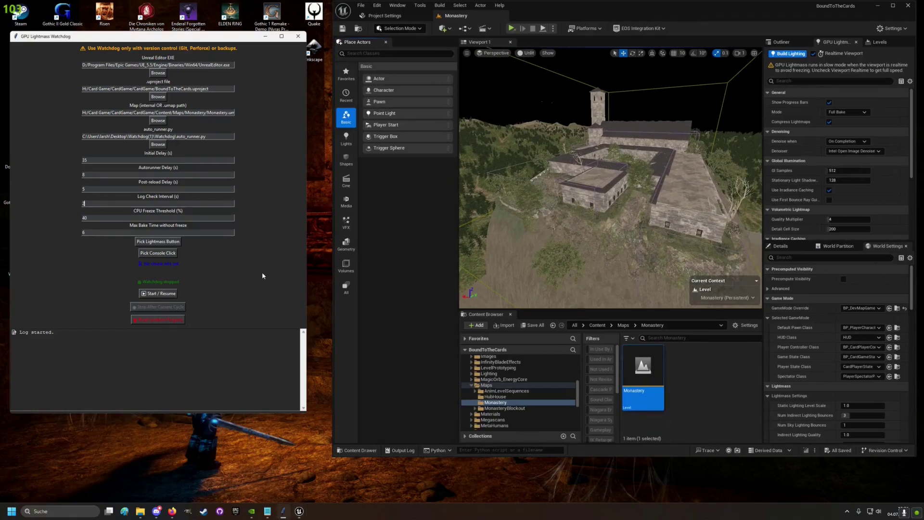
Capture the lighting-build and console click positions in the Watchdog.
{"action": "left_click", "coordinate": [157, 244]}
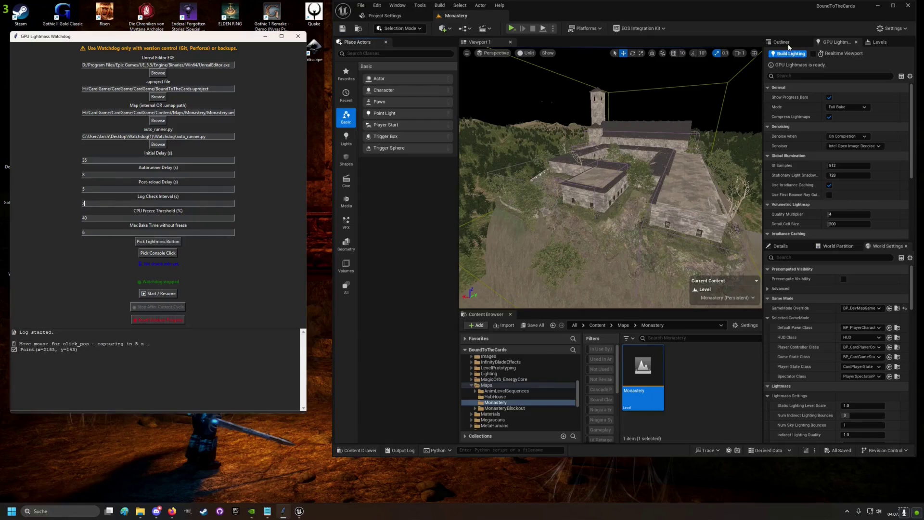
{"action": "left_click", "coordinate": [159, 254]}
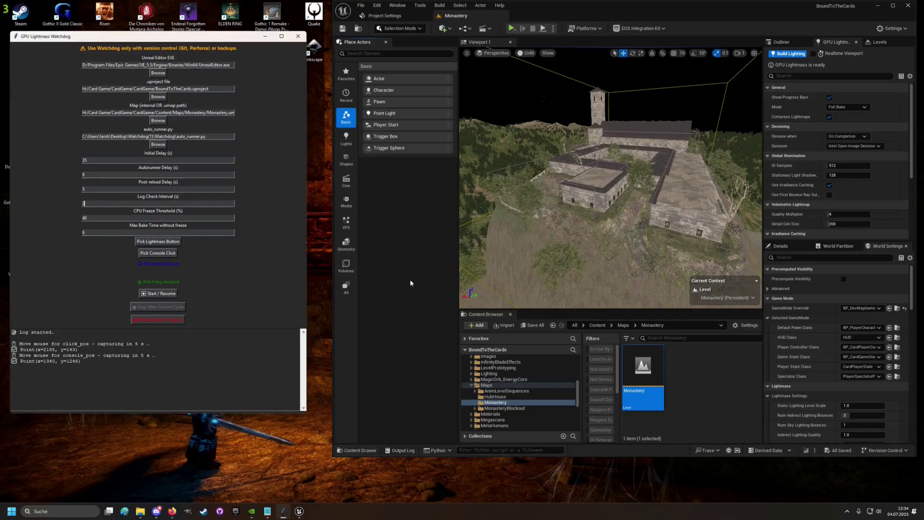
Close Unreal Editor and start the watchdog so it relaunches Unreal and builds Monastery lighting.
{"action": "left_click", "coordinate": [911, 7]}
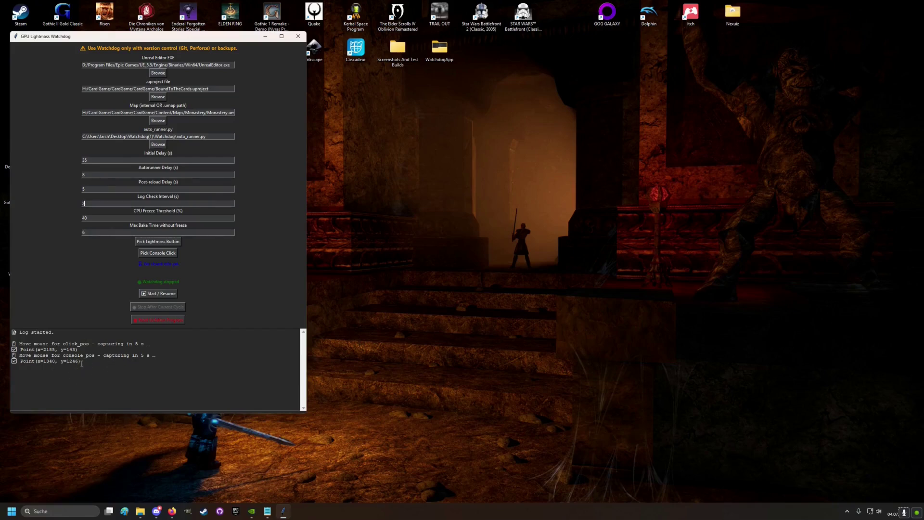
{"action": "left_click", "coordinate": [169, 294]}
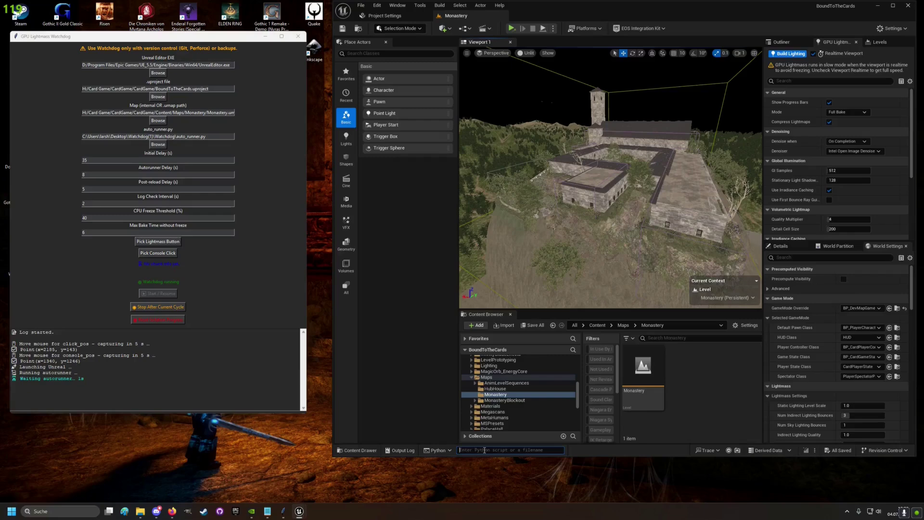
Start the lighting build, then restart it after the crash and relaunch.
{"action": "left_click", "coordinate": [791, 53]}
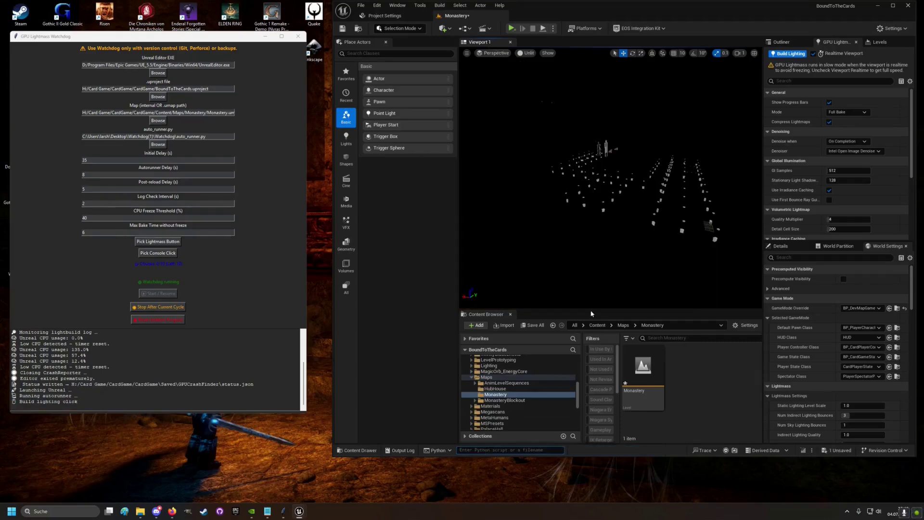
{"action": "left_click", "coordinate": [790, 54]}
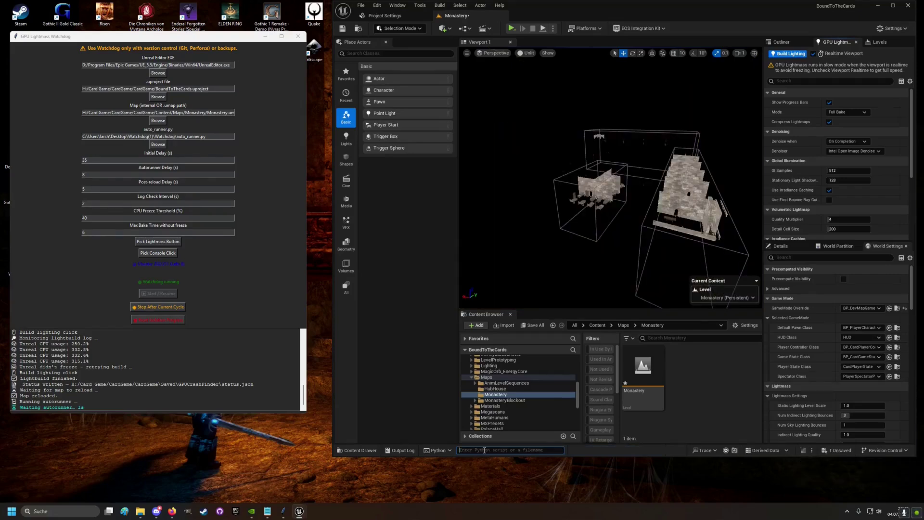
Retry the lighting build on this chunk and let it finish.
{"action": "left_click", "coordinate": [791, 53]}
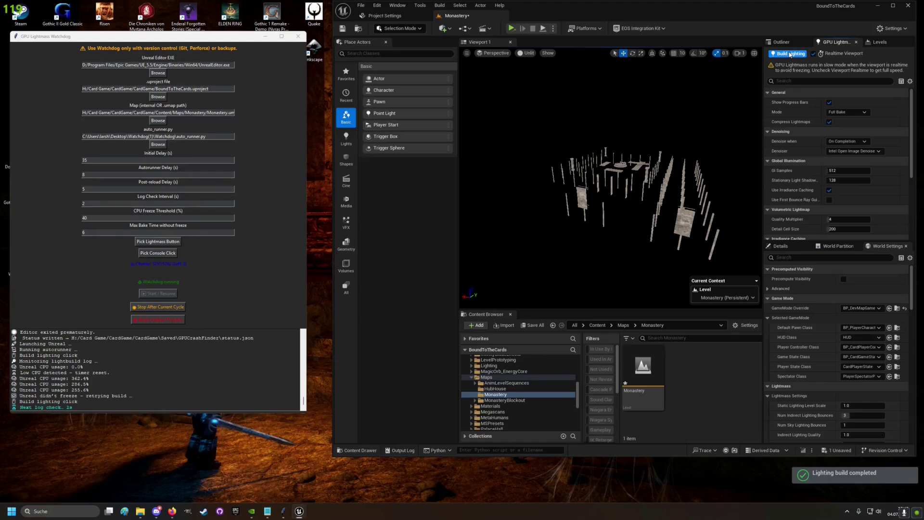
Run the load_level command in the Python console to reload the Monastery map.
{"action": "left_click", "coordinate": [505, 450]}
{"action": "type", "text": "subsystem(unreal.LevelEditorSubsystem).load_level(\"/Game/Maps/Monastery/Monastery\")"}
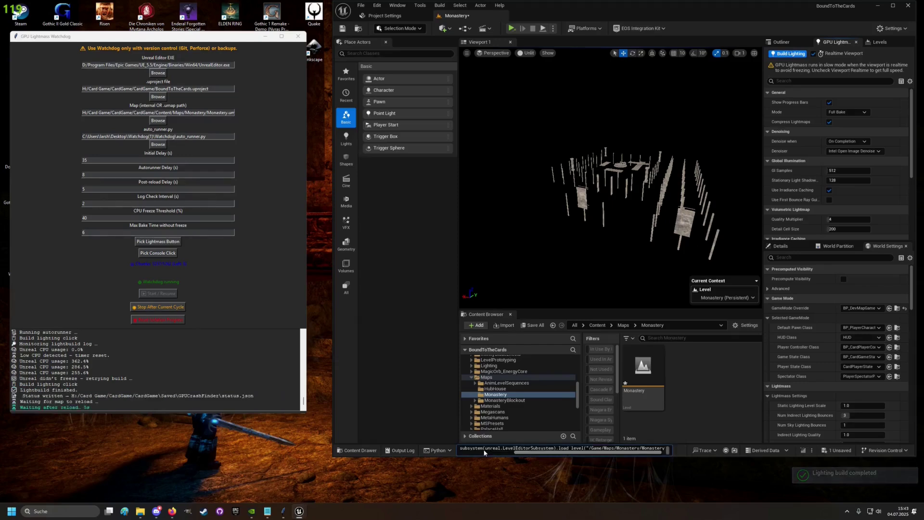
{"action": "key", "text": "Return"}
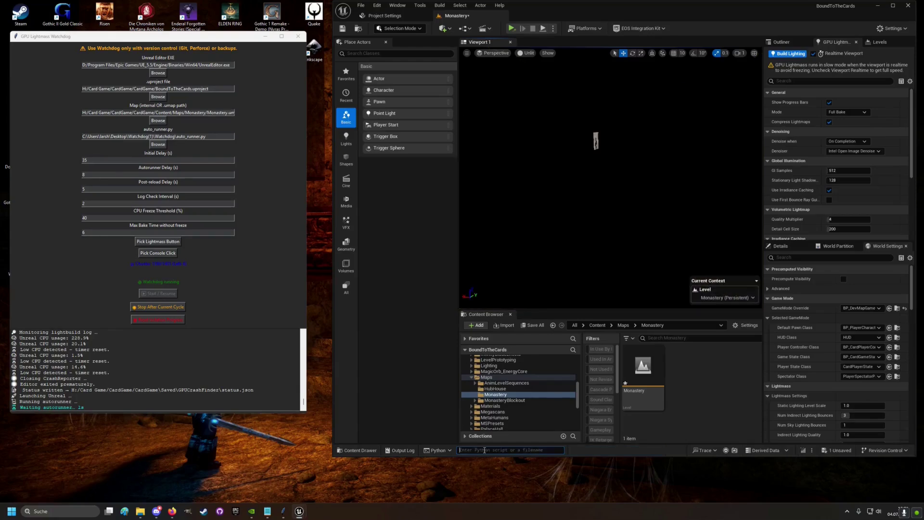
Start the GPU Lightmass bake repeatedly until the watchdog reports all chunks tested.
{"action": "left_click", "coordinate": [790, 53]}
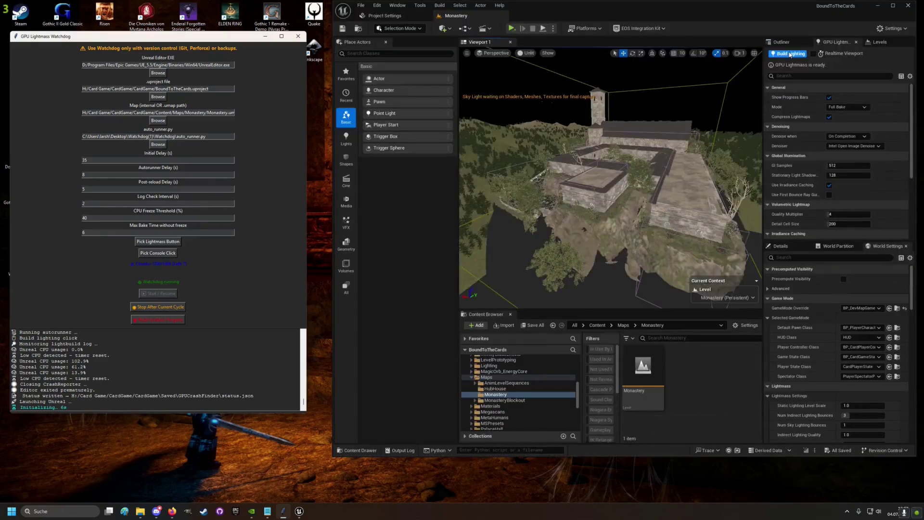
{"action": "left_click", "coordinate": [790, 54]}
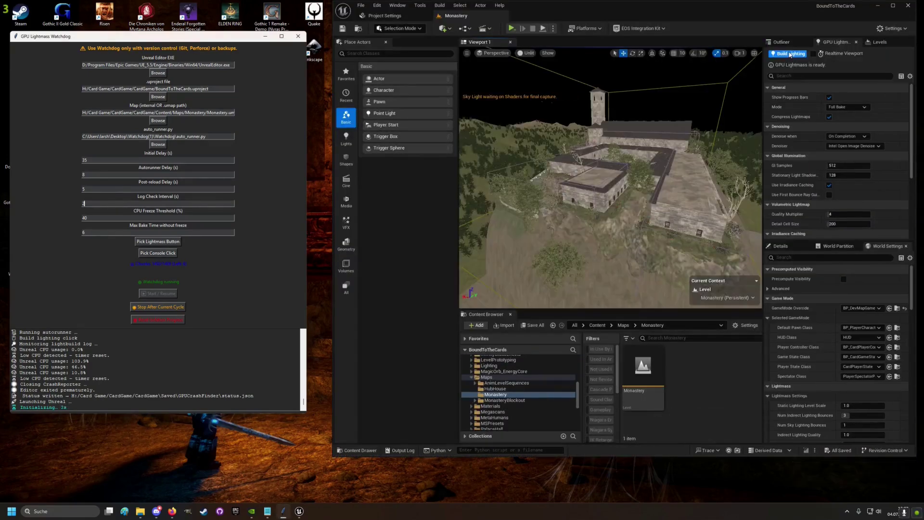
{"action": "left_click", "coordinate": [791, 54]}
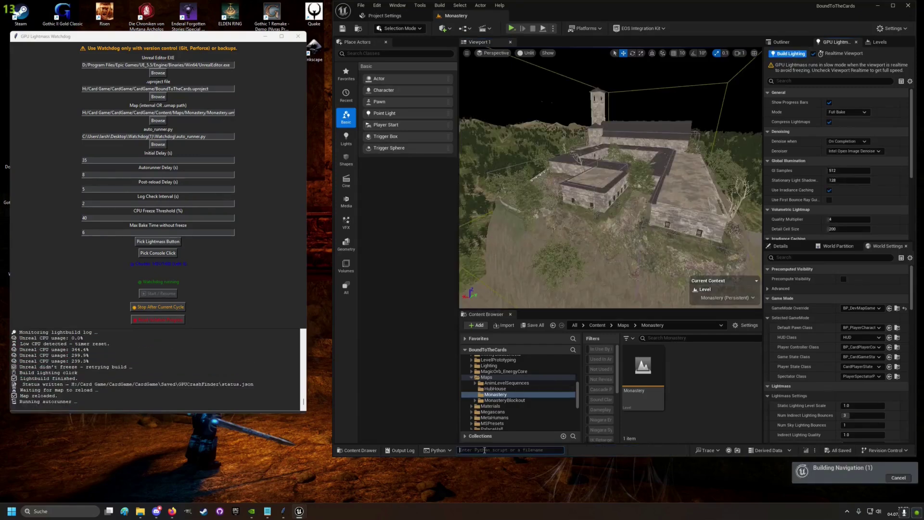
{"action": "left_click", "coordinate": [791, 53]}
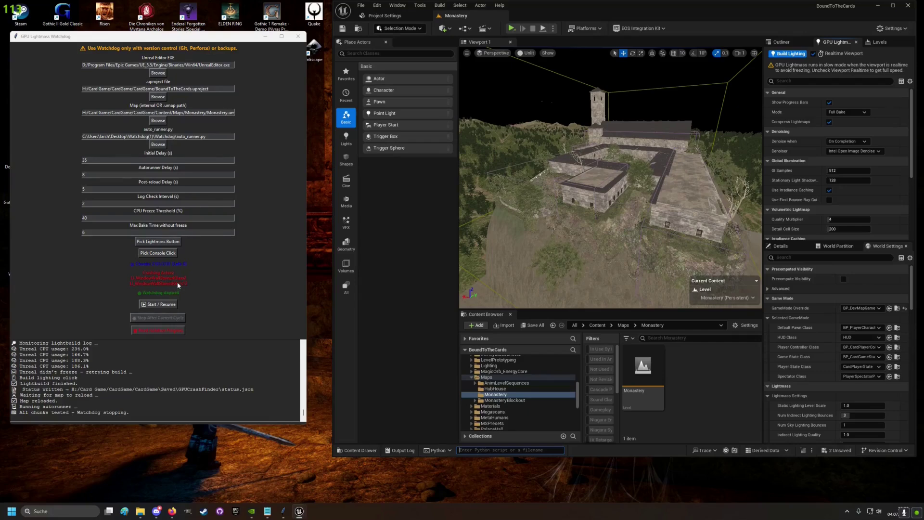
Filter the Outliner to LI_WindowWallStain instances and select the first result.
{"action": "left_click", "coordinate": [789, 43]}
{"action": "left_click_drag", "start_coordinate": [763, 92], "coordinate": [722, 91]}
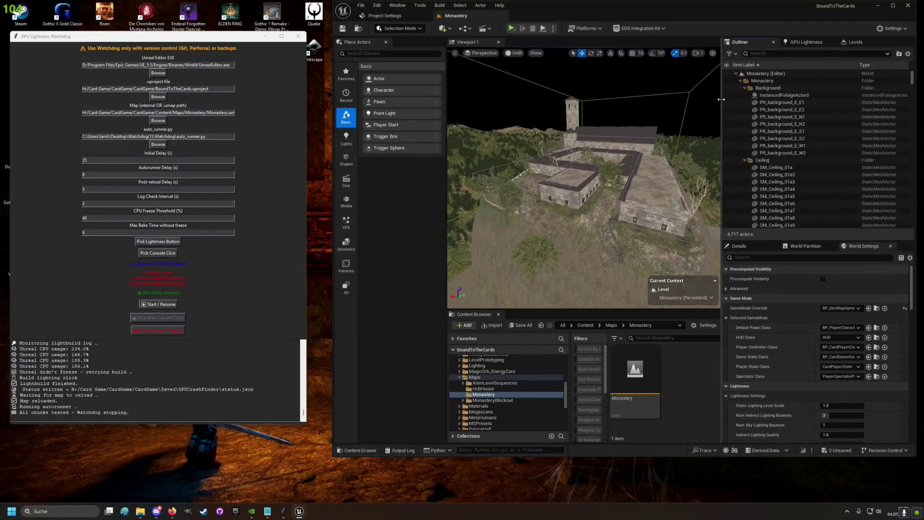
{"action": "left_click", "coordinate": [762, 54]}
{"action": "type", "text": "LI_Windo"}
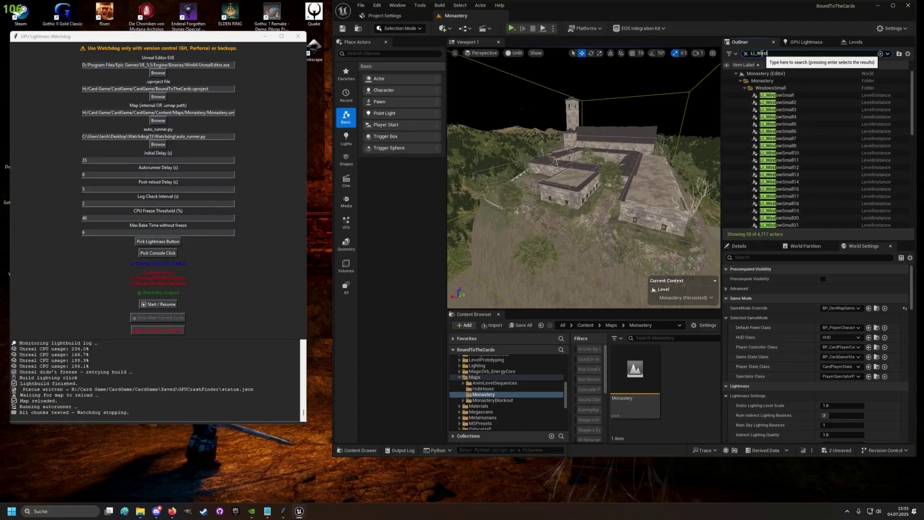
{"action": "type", "text": "wWall"}
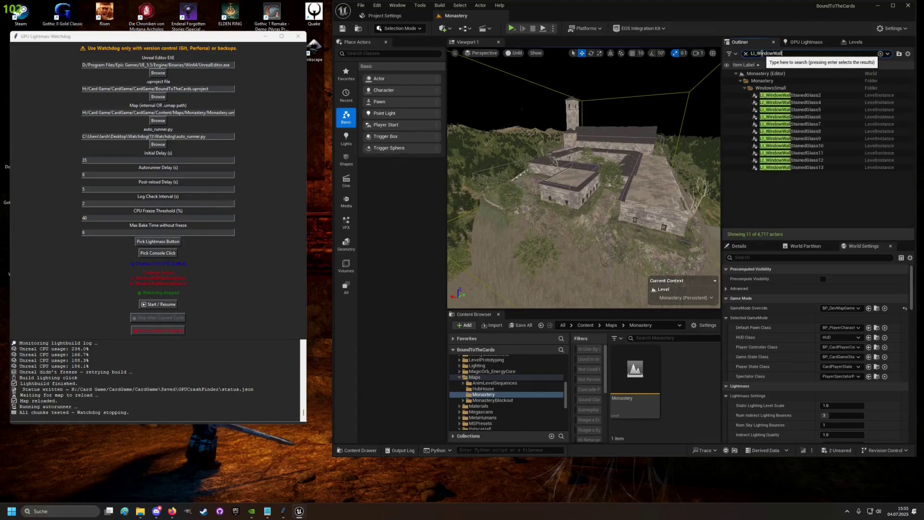
{"action": "type", "text": "i"}
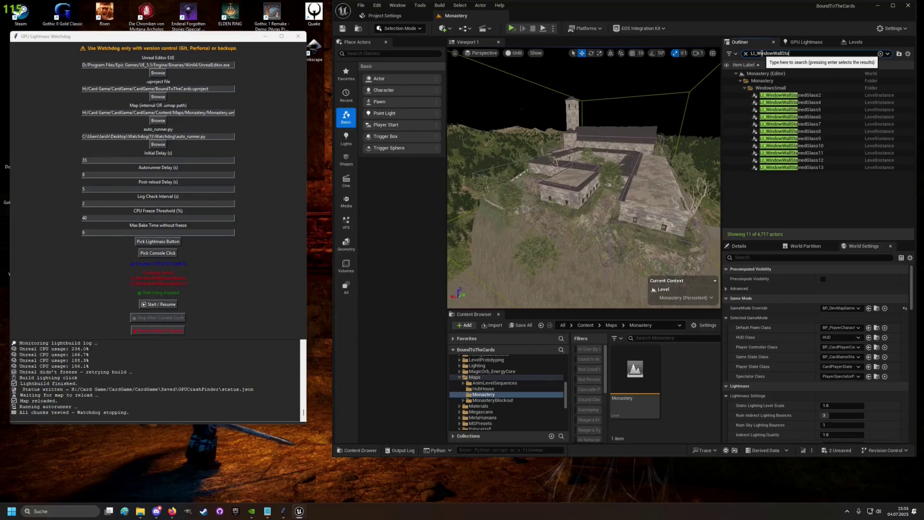
{"action": "key", "text": "Down"}
{"action": "key", "text": "Down"}
{"action": "key", "text": "Down"}
{"action": "key", "text": "Down"}
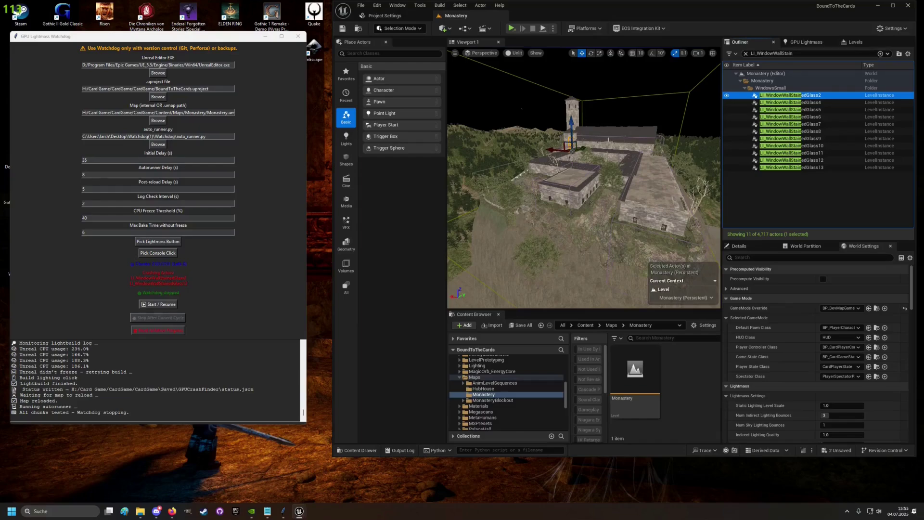
Remove the WindowWallStainedGlass2 and WindowWallStainedGlass12 level instances from the Monastery.
{"action": "double_click", "coordinate": [791, 95]}
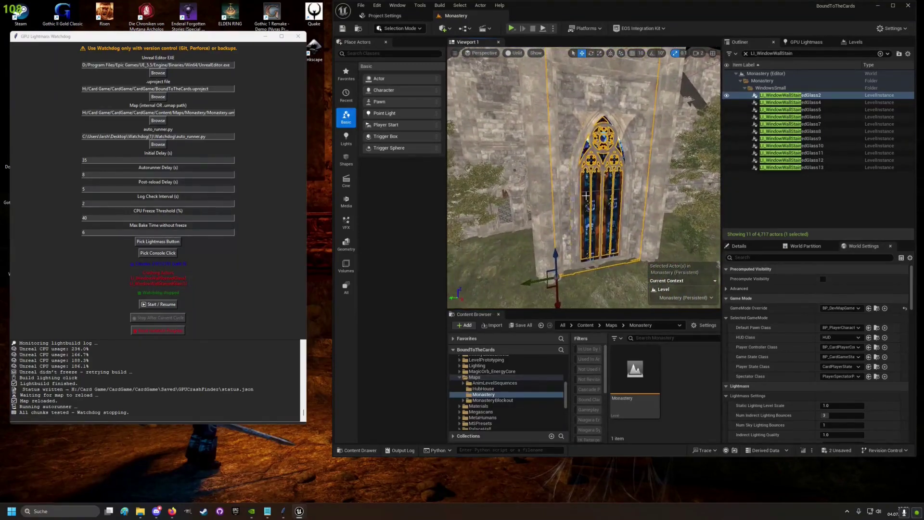
{"action": "key", "text": "Delete"}
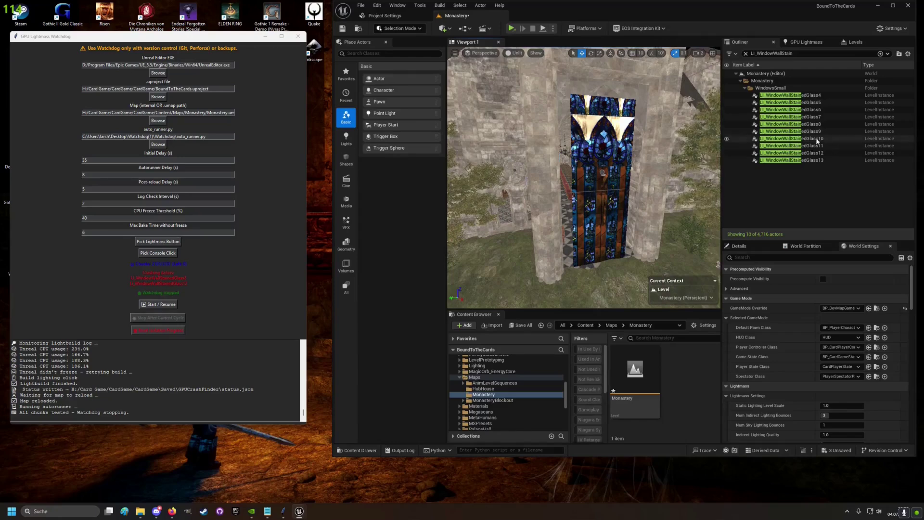
{"action": "left_click", "coordinate": [824, 153]}
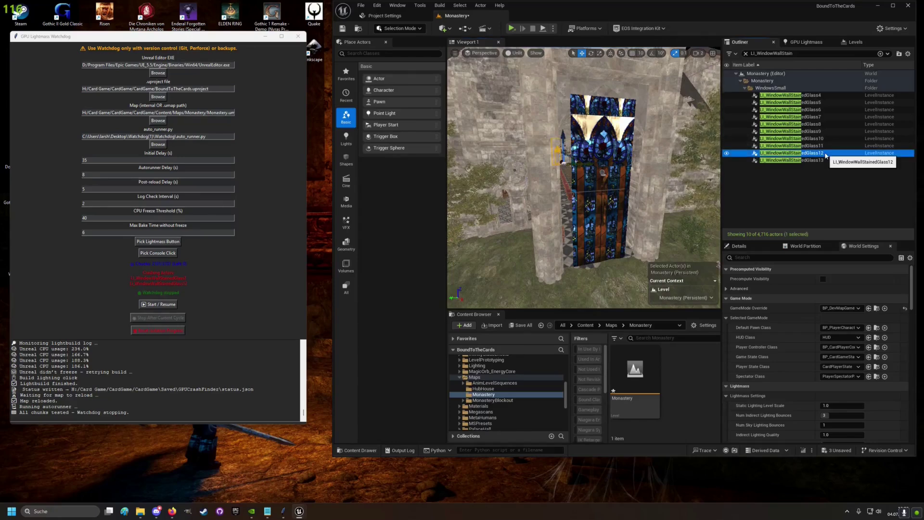
{"action": "key", "text": "Delete"}
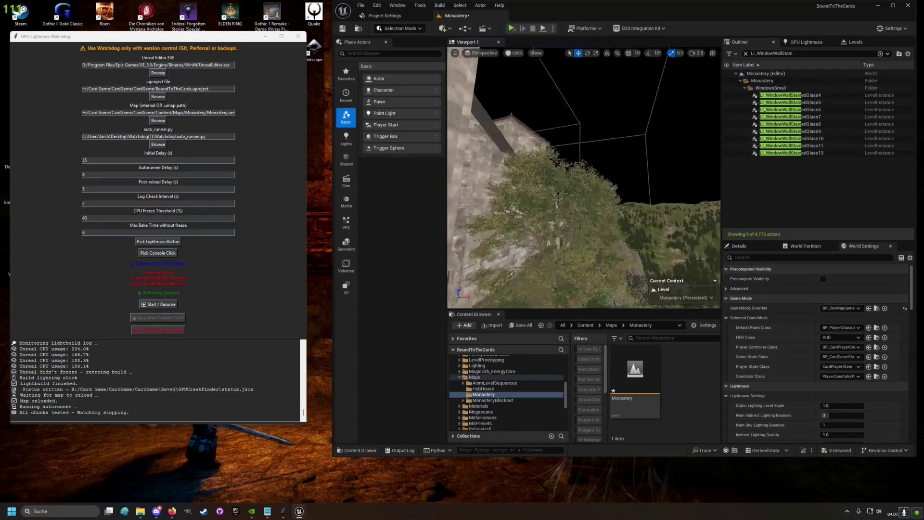
{"action": "mouse_move", "coordinate": [578, 181]}
{"action": "right_mouse_down"}
{"action": "mouse_move", "coordinate": [592, 187]}
{"action": "mouse_move", "coordinate": [586, 173]}
{"action": "right_mouse_up"}
Start the GPU Lightmass lighting build again after the deletions.
{"action": "left_click", "coordinate": [807, 42]}
{"action": "left_click", "coordinate": [749, 54]}
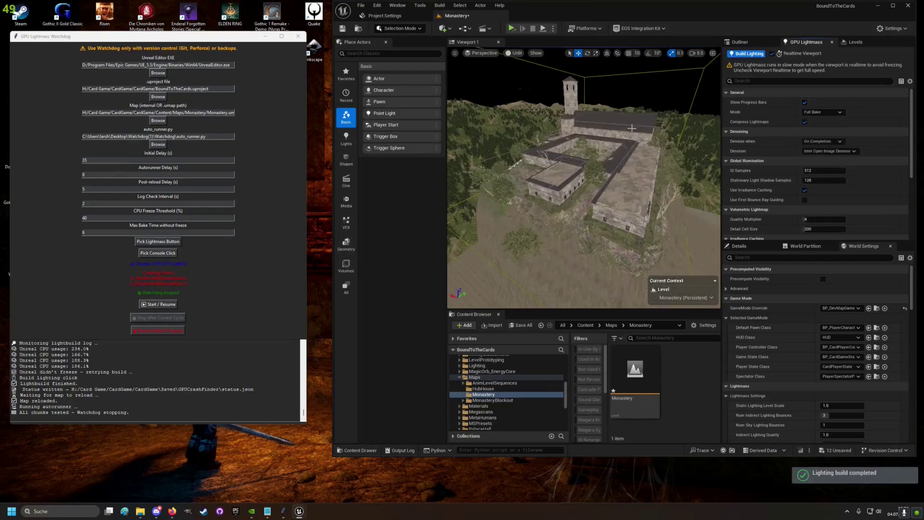
Reopen the Monastery map from the Content Browser, choosing Don't Save.
{"action": "double_click", "coordinate": [635, 376]}
{"action": "left_click", "coordinate": [521, 338]}
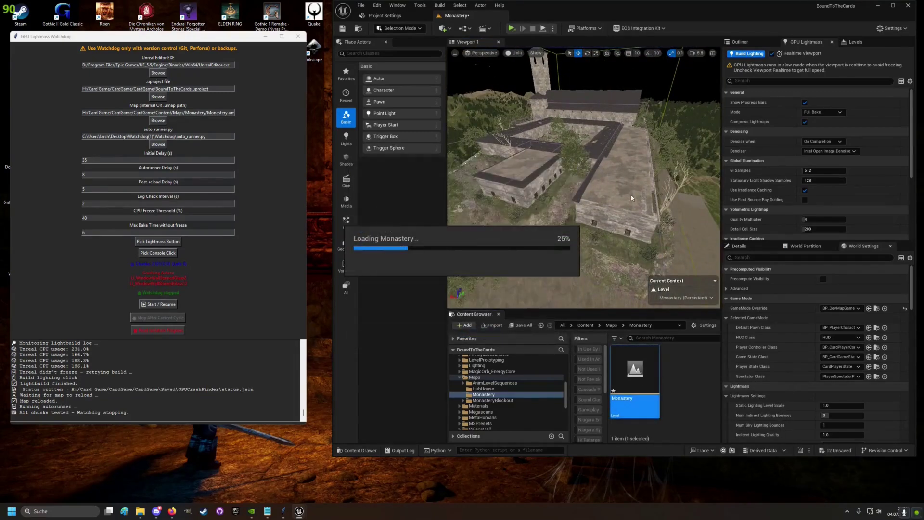